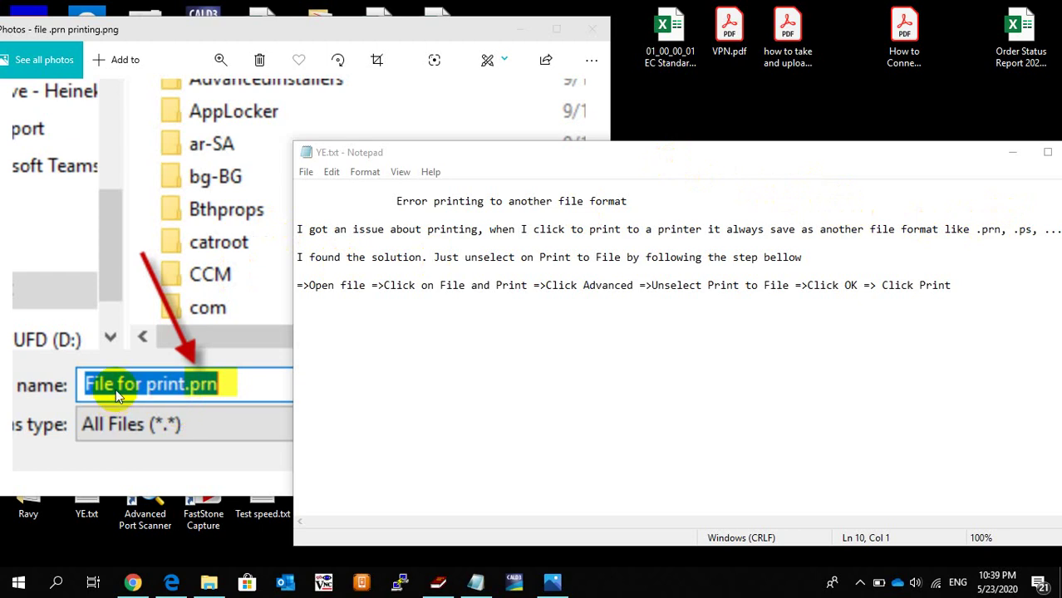
Review the screenshot of the .prn save problem and the printing issue described in the YE.txt notes
left_click(212, 394)
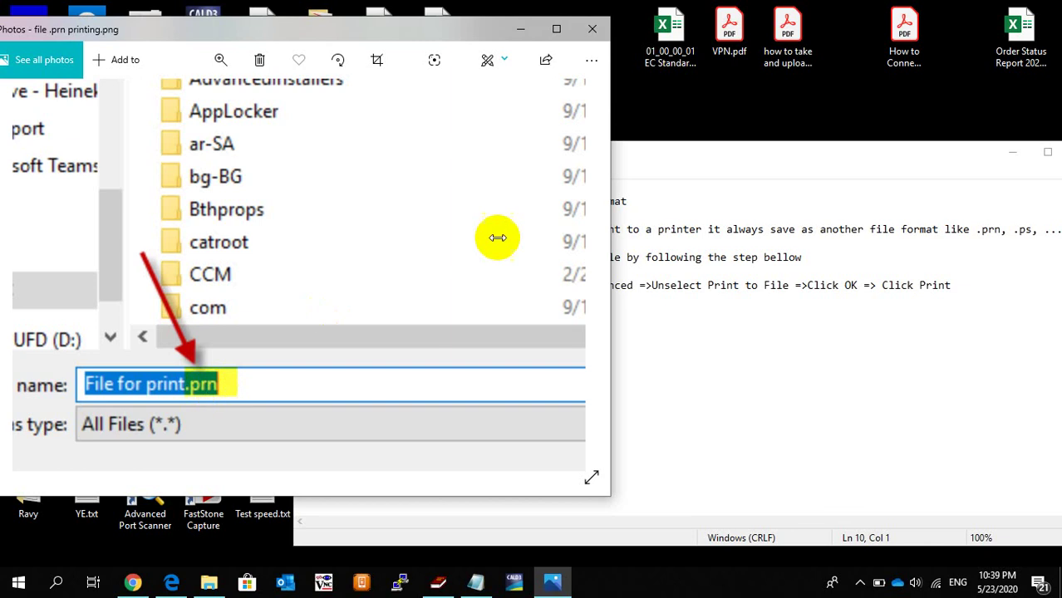
left_click(728, 166)
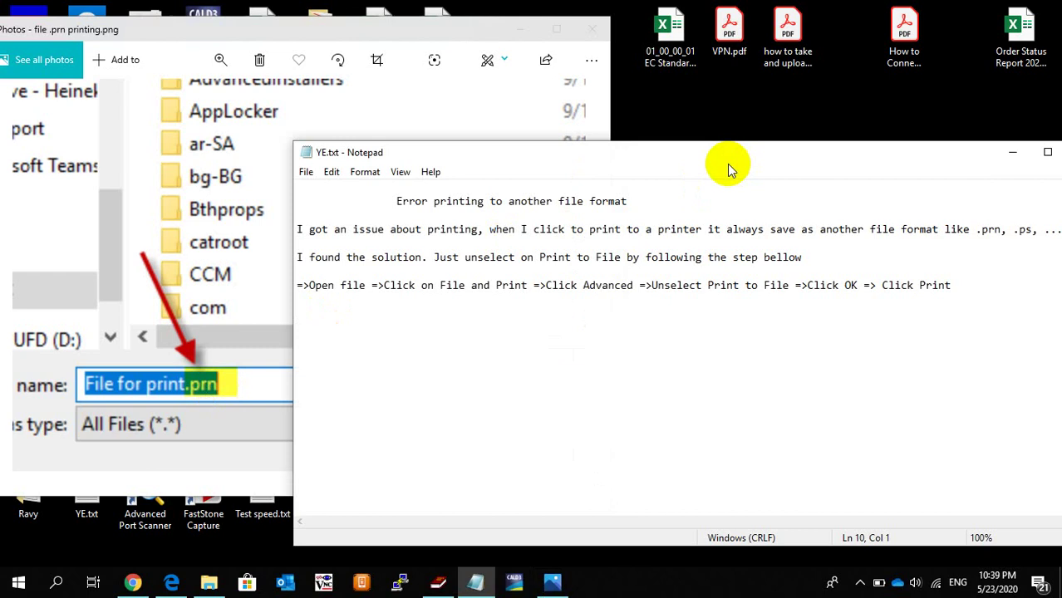
left_click(340, 259)
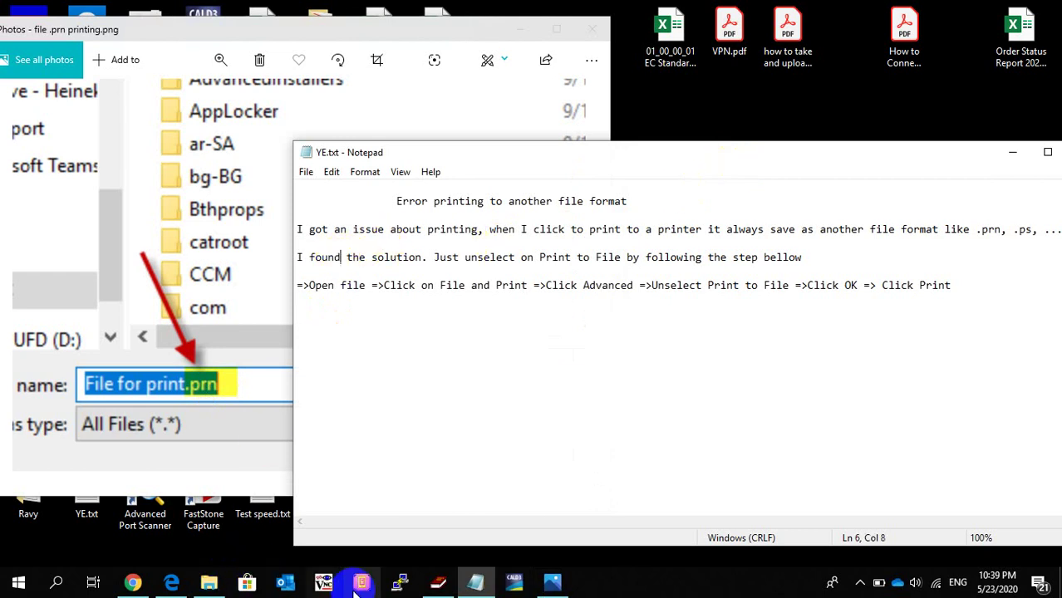
Open File for print.pdf from the Cisco Summary folder and try to print it on the HP LaserJet Professional P1102
left_click(208, 582)
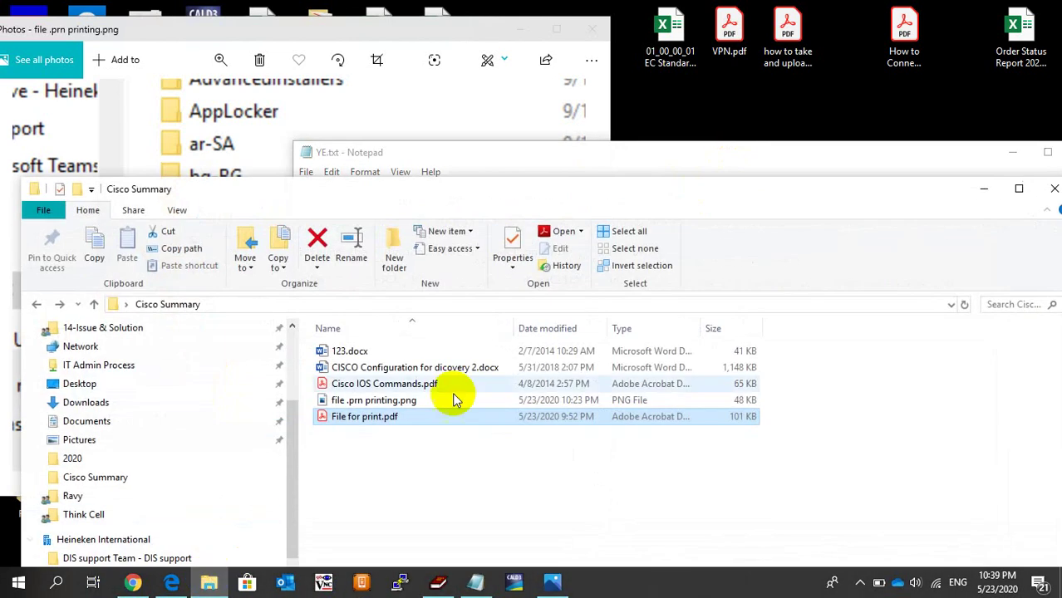
double_click(383, 418)
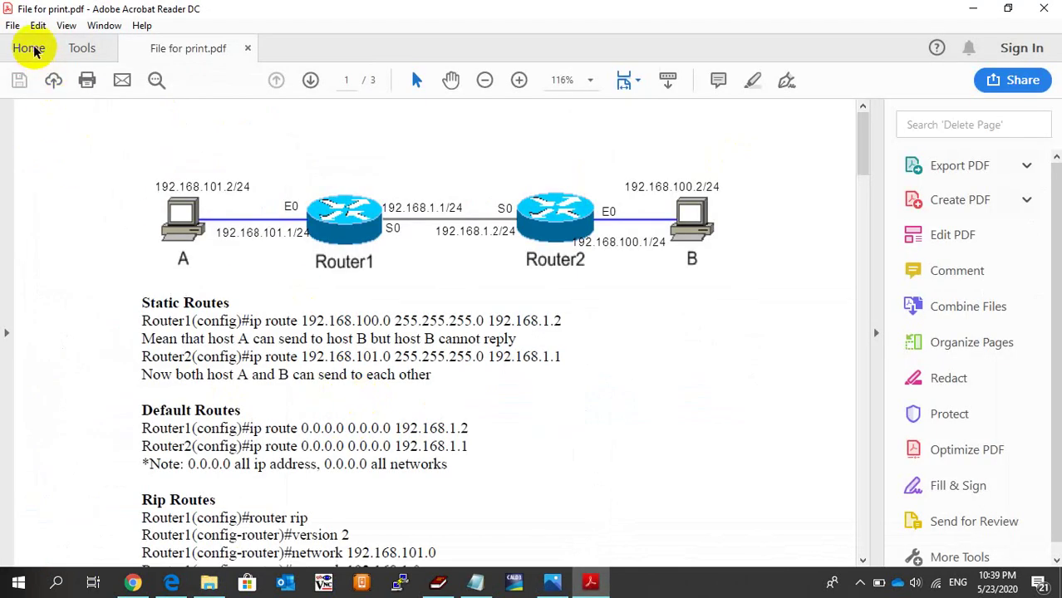
left_click(12, 25)
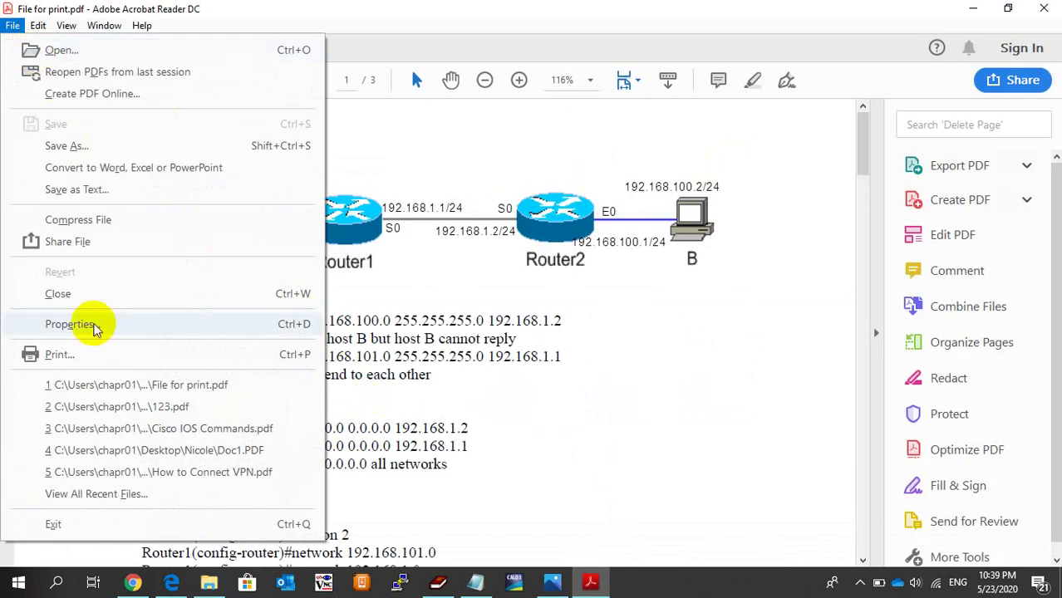
left_click(100, 357)
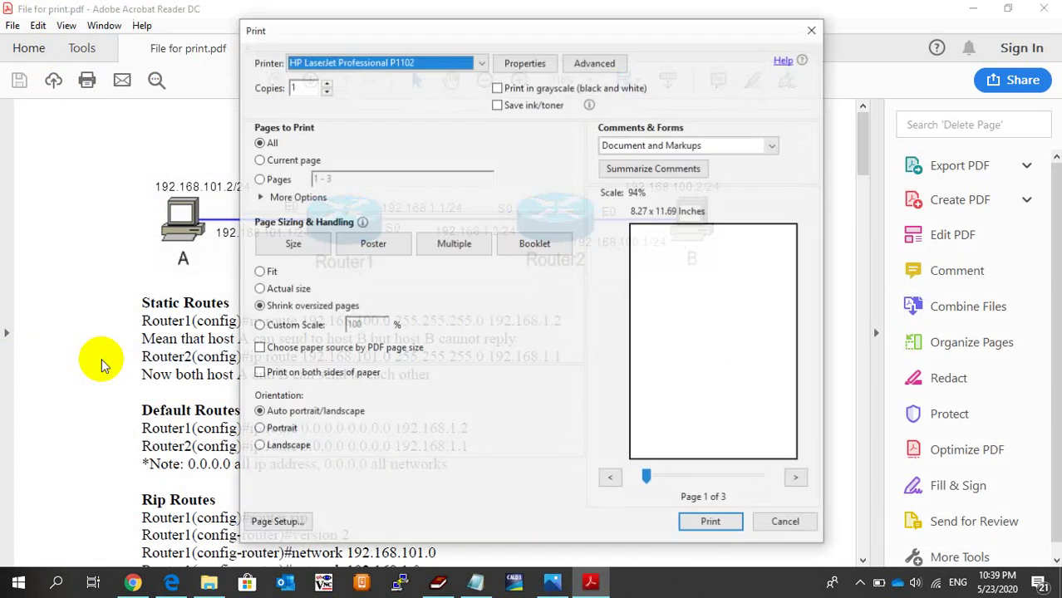
left_click(481, 62)
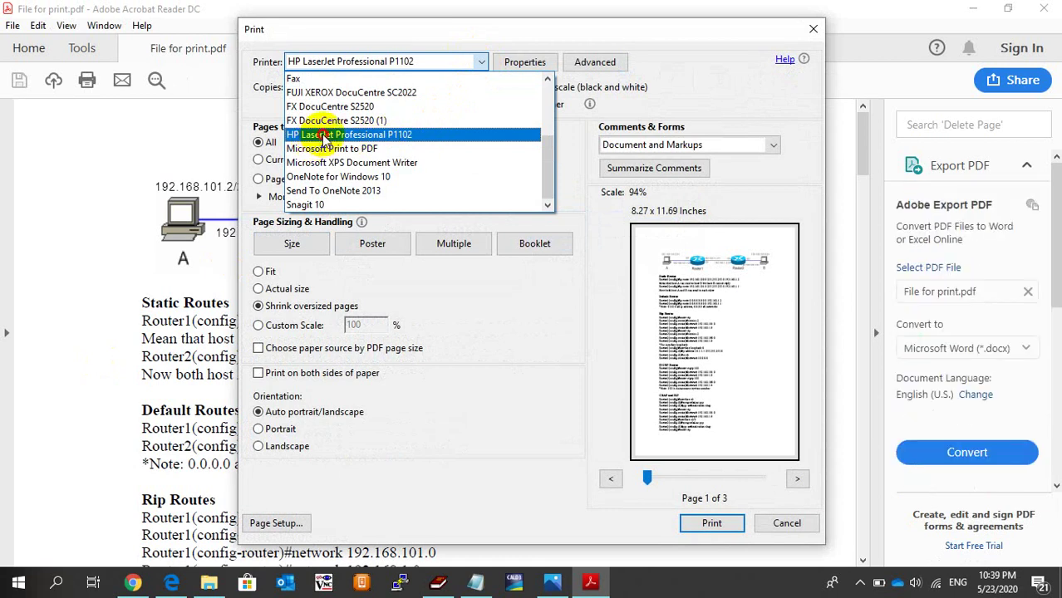
left_click(325, 136)
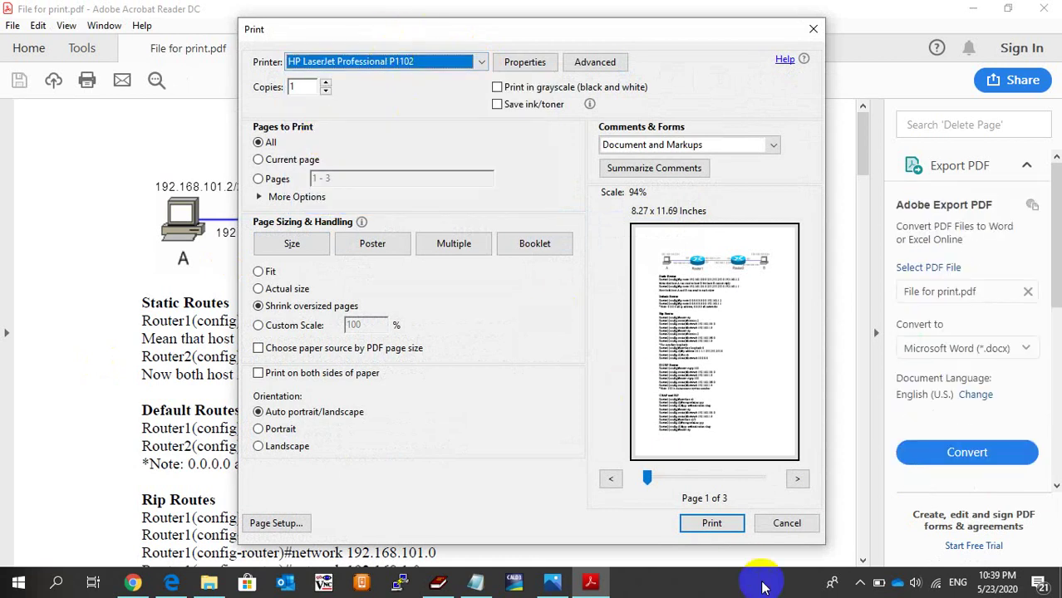
left_click(709, 521)
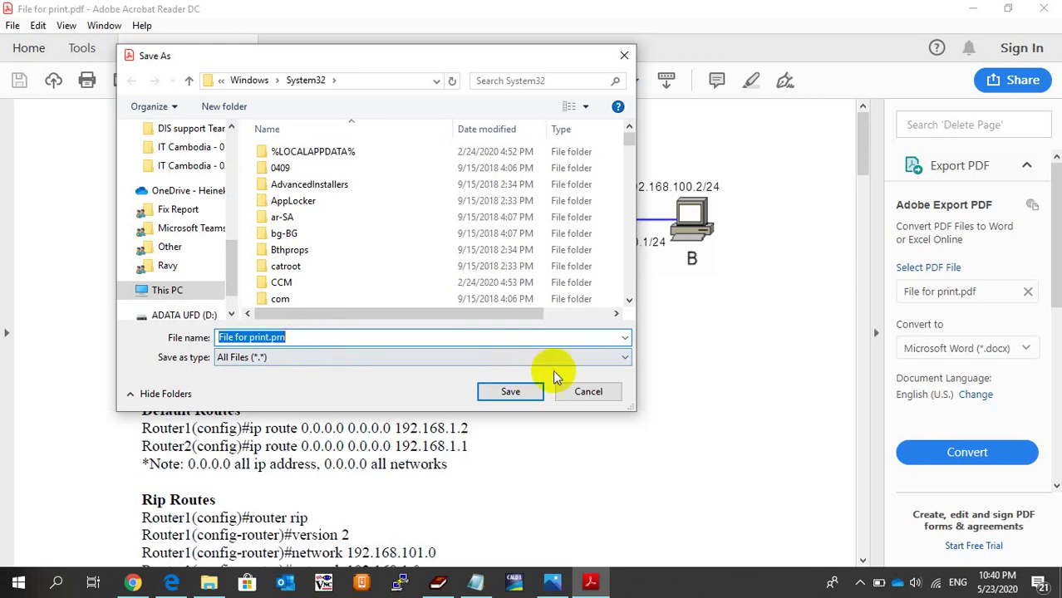
left_click(580, 392)
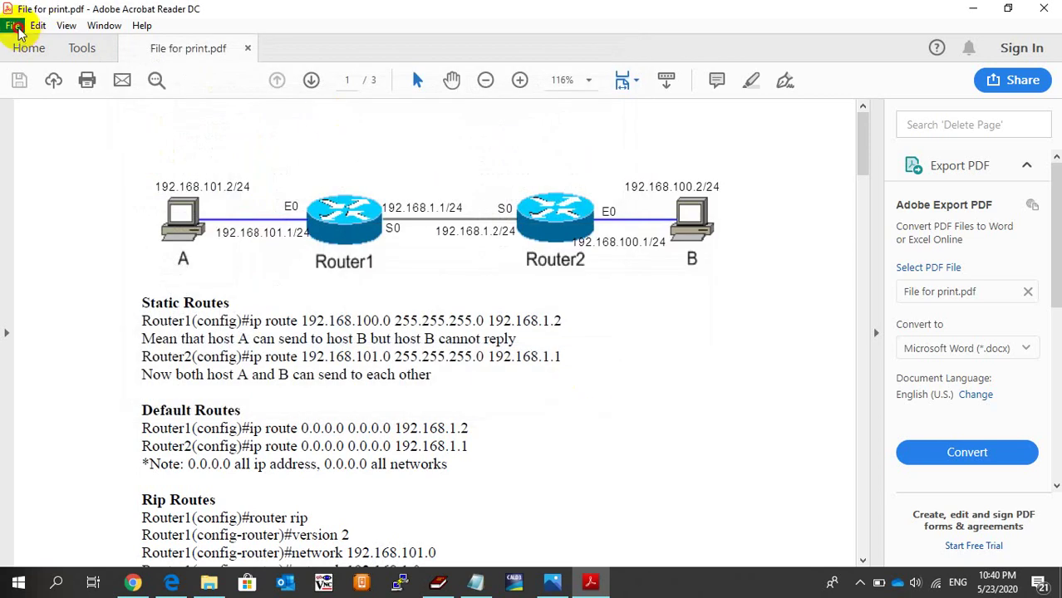
Try to print the document on the FUJI XEROX DocuCentre SC2022 and cancel saving it as a file
left_click(12, 25)
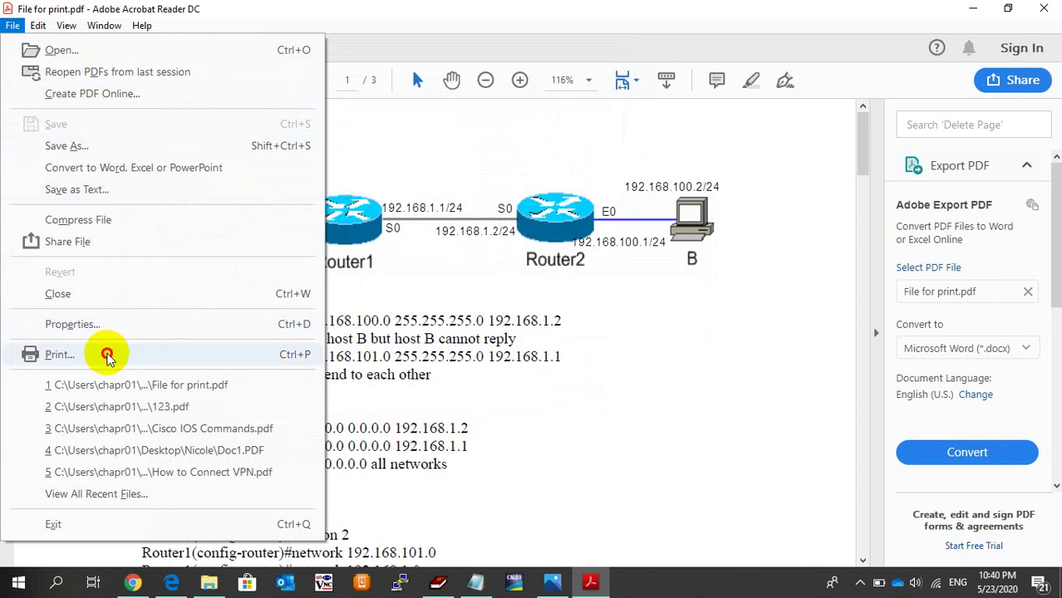
left_click(108, 354)
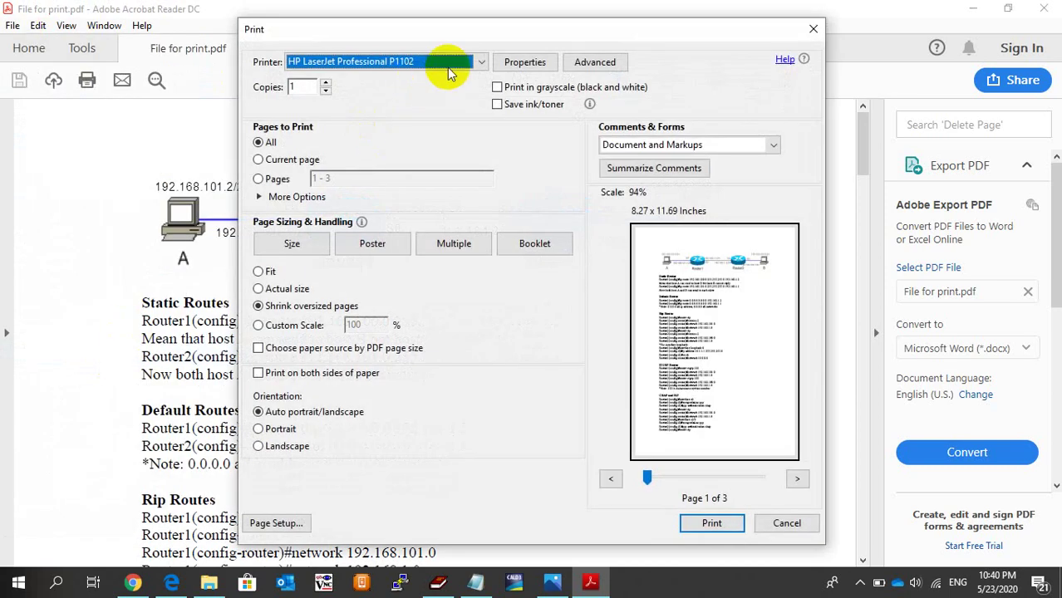
left_click(477, 59)
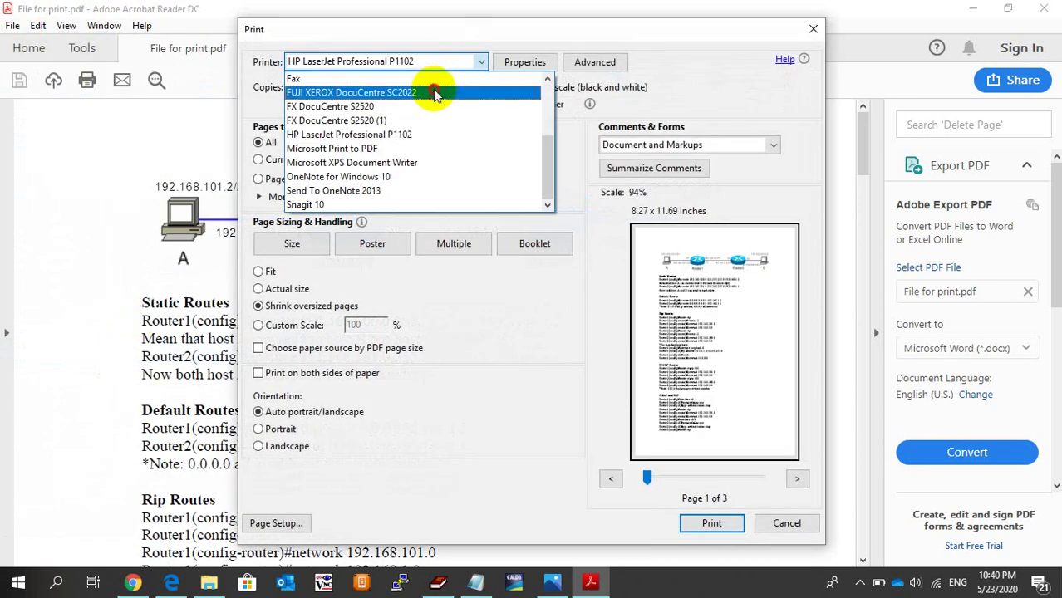
left_click(434, 93)
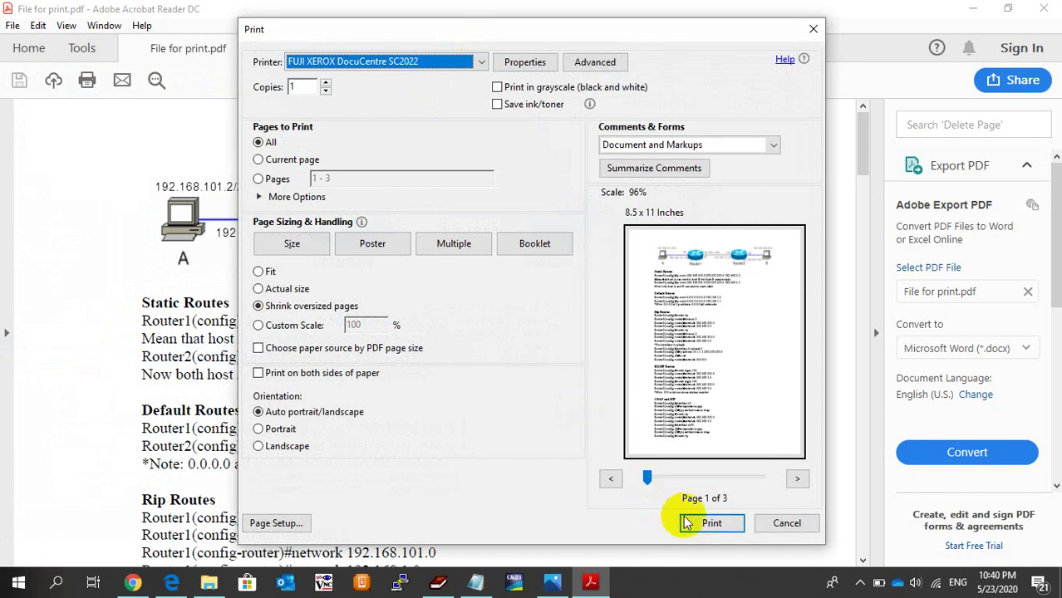
left_click(688, 522)
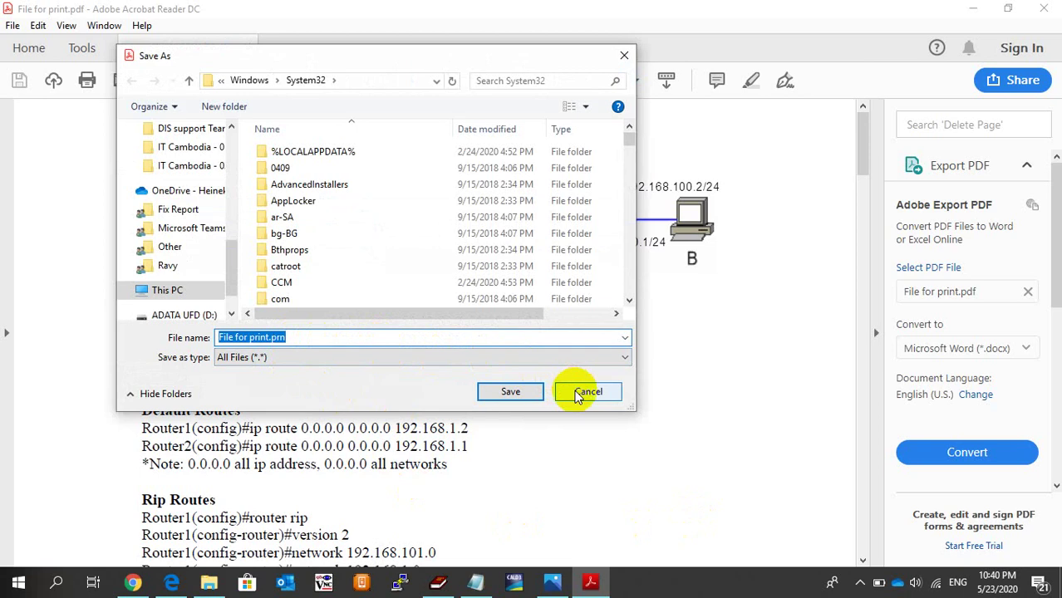
left_click(579, 396)
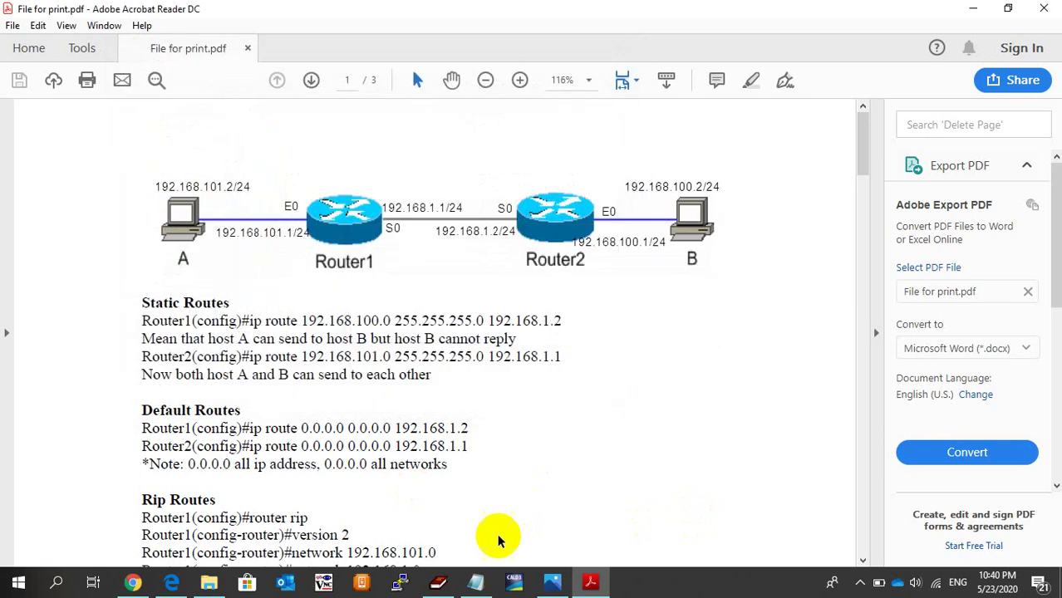
Switch to the YE.txt notes in Notepad and highlight the solution sentence and the start of the instructions
left_click(476, 580)
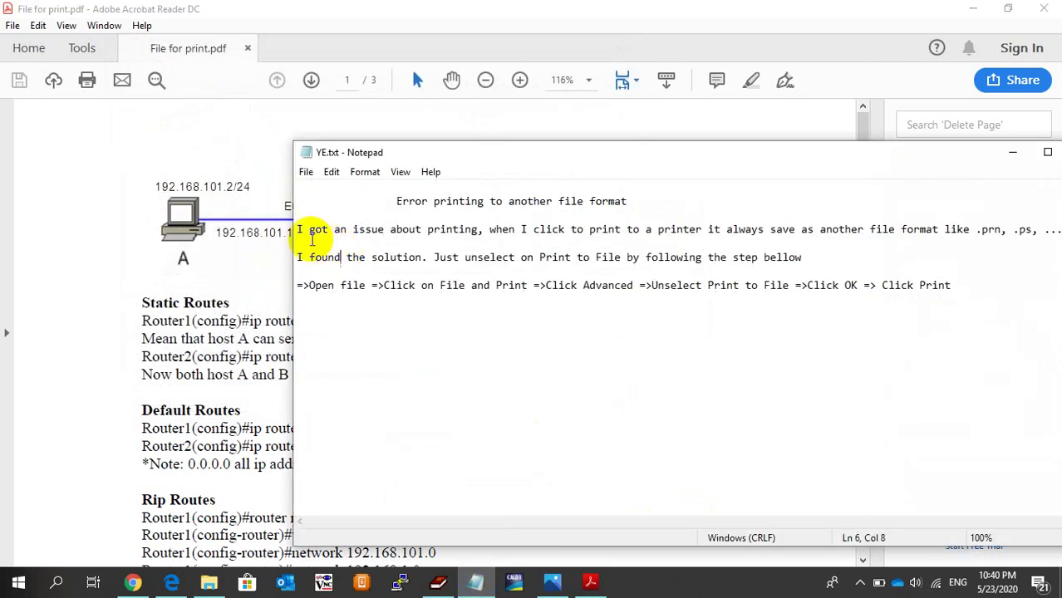
left_click_drag(298, 257, 802, 256)
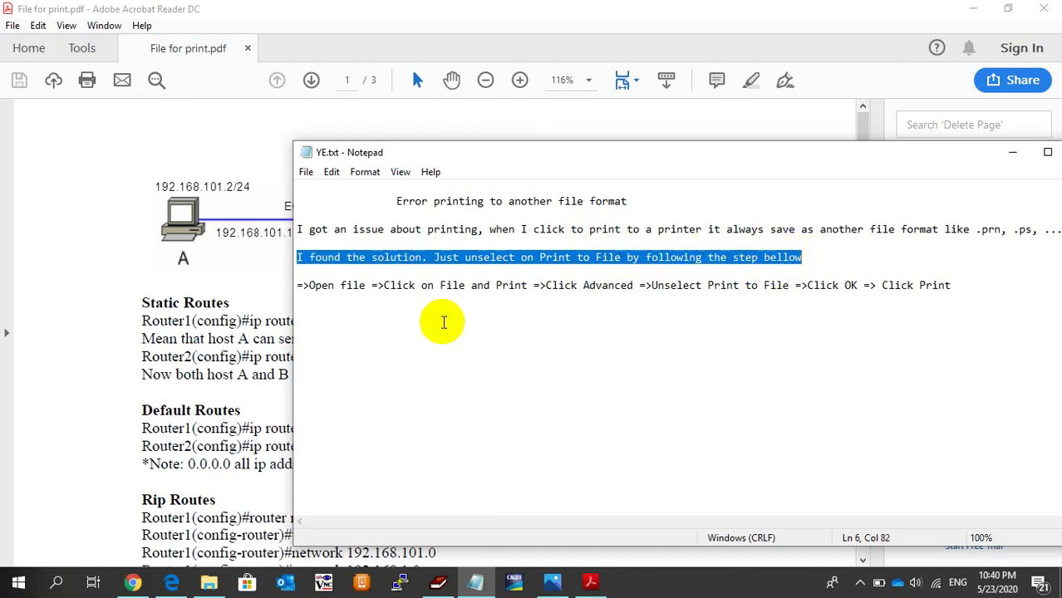
left_click_drag(309, 285, 409, 286)
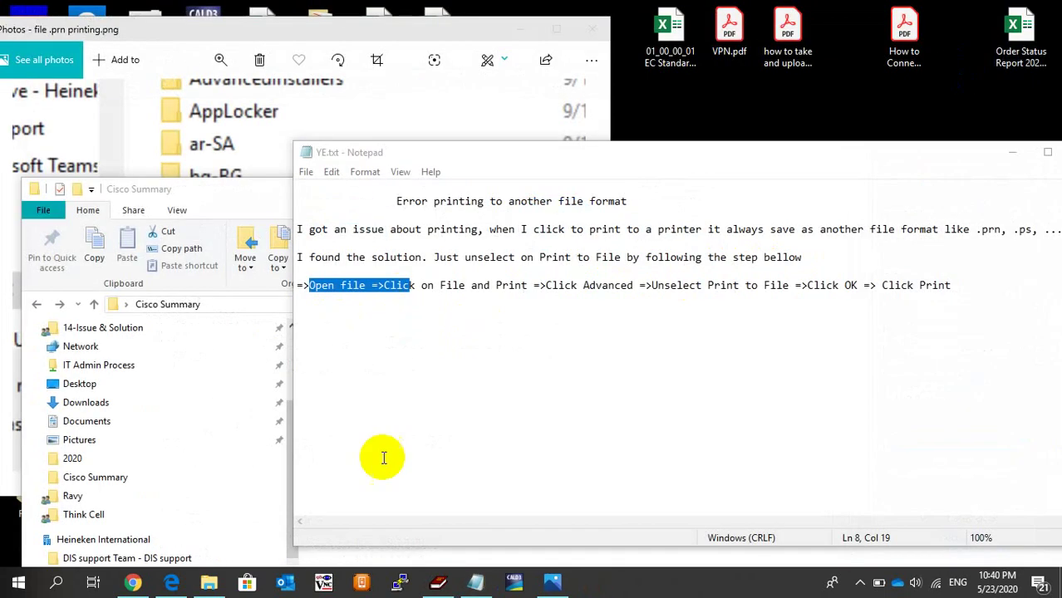
Reopen File for print.pdf from the Cisco Summary folder, placing the folder and document windows below the text of the notes
left_click(214, 193)
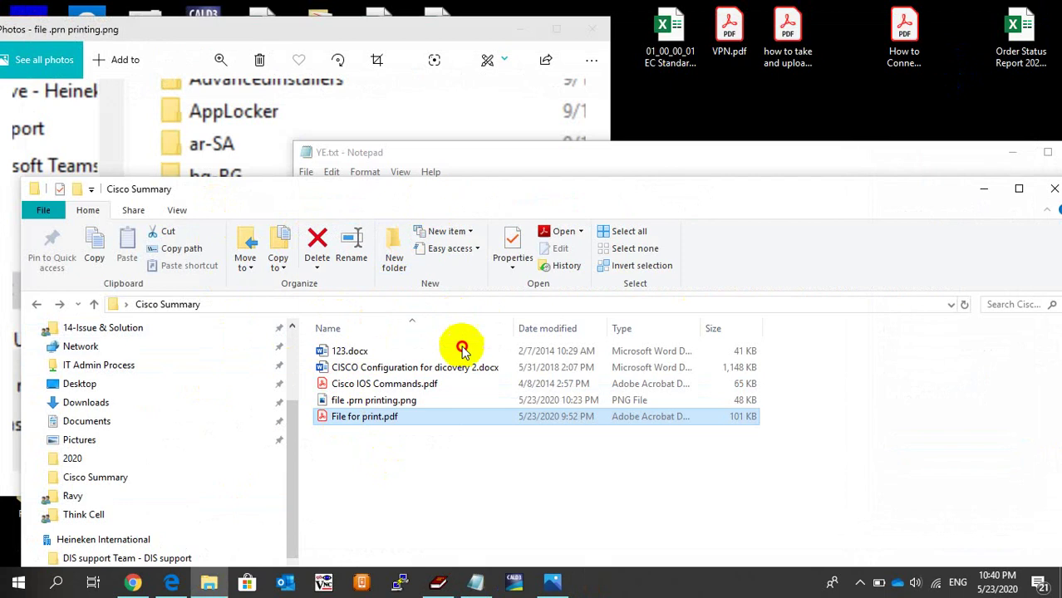
left_click_drag(417, 189, 464, 333)
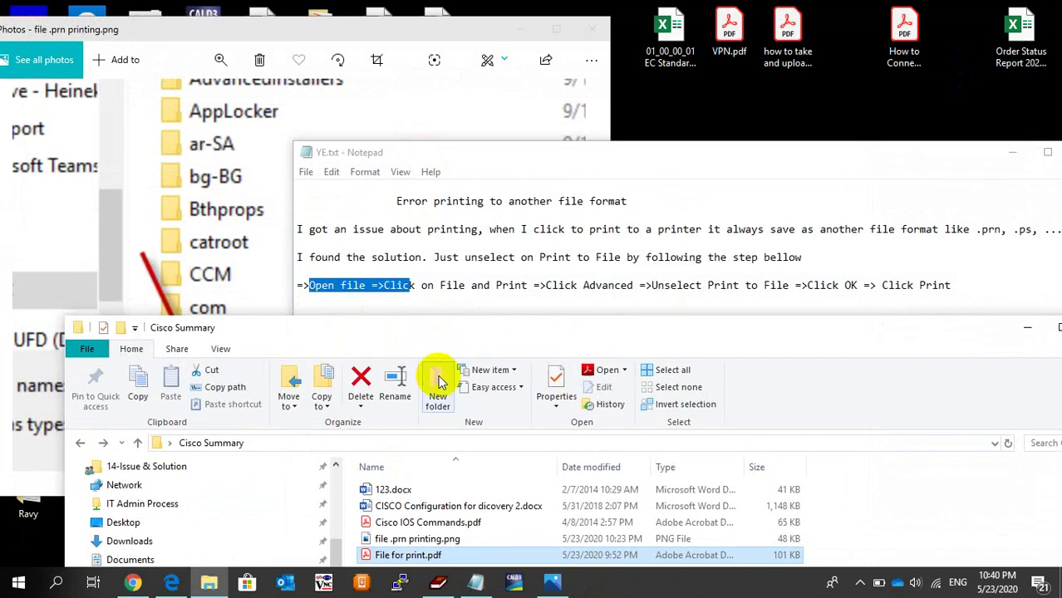
double_click(405, 555)
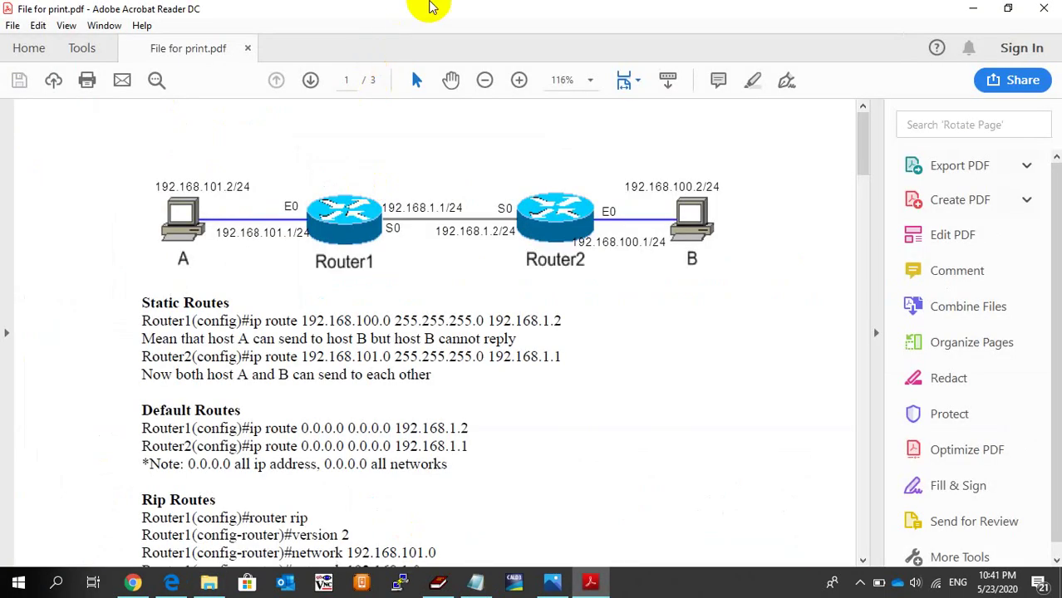
left_click_drag(433, 5, 643, 337)
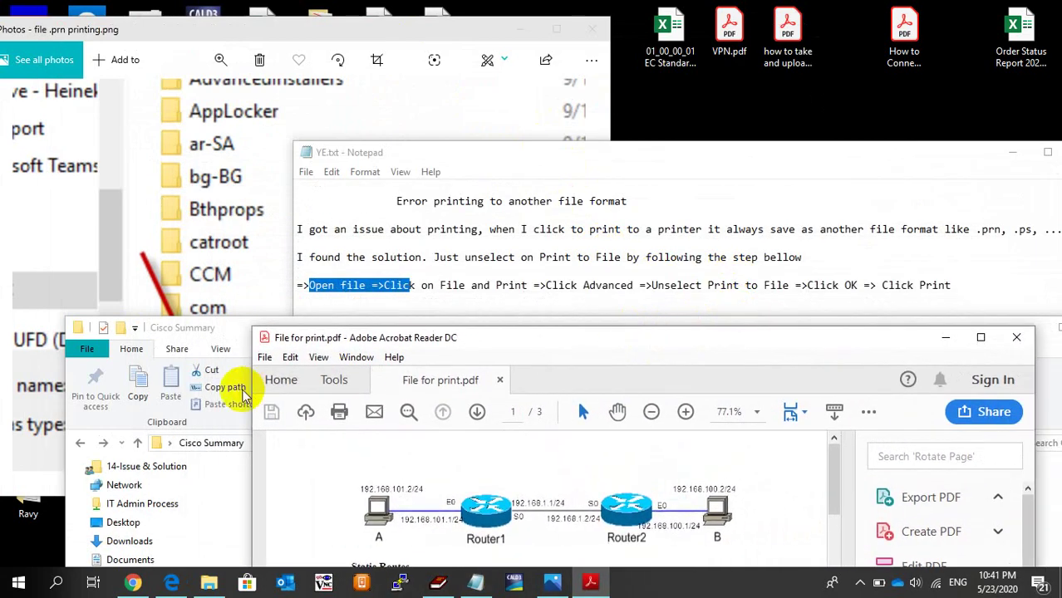
Return to the YE.txt notes and highlight the "Click on File and Print" instruction
left_click(264, 359)
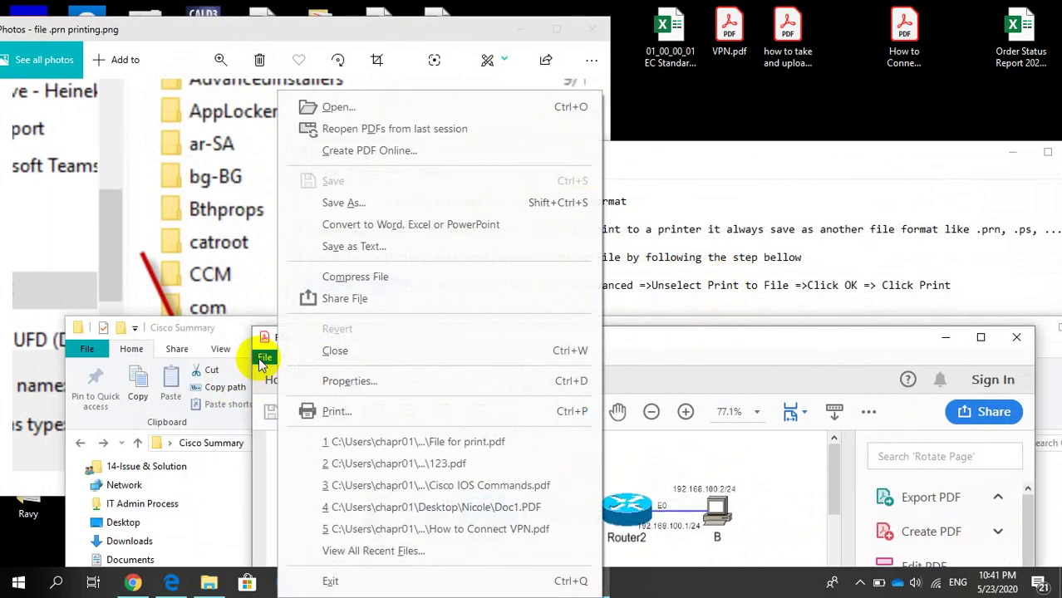
left_click(855, 199)
left_click(391, 285)
left_click_drag(383, 285, 529, 286)
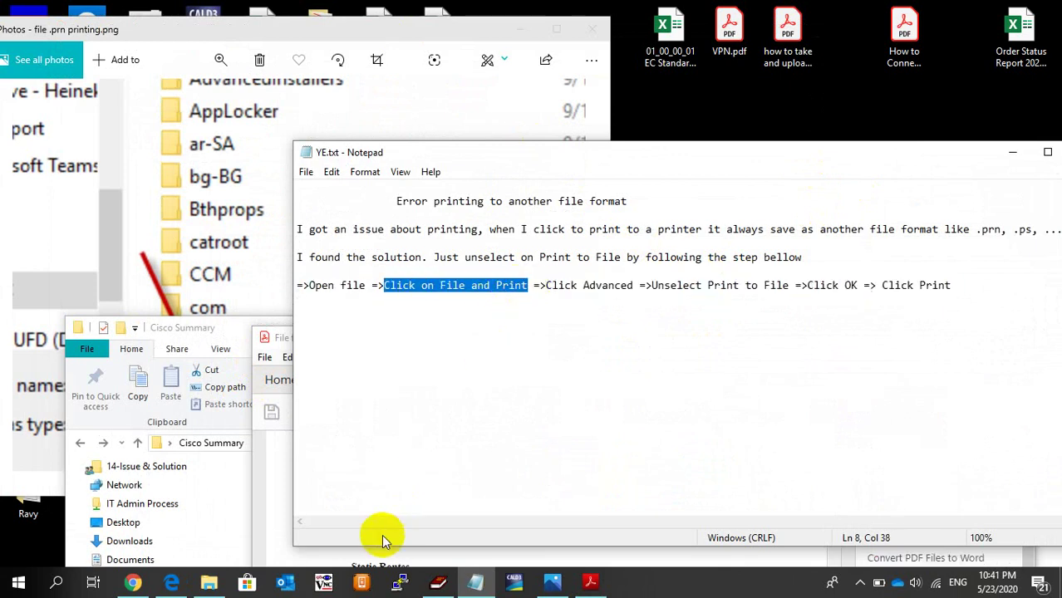
Open the Print dialog for File for print.pdf and move it clear of the instructions in the notes
left_click_drag(276, 341, 136, 325)
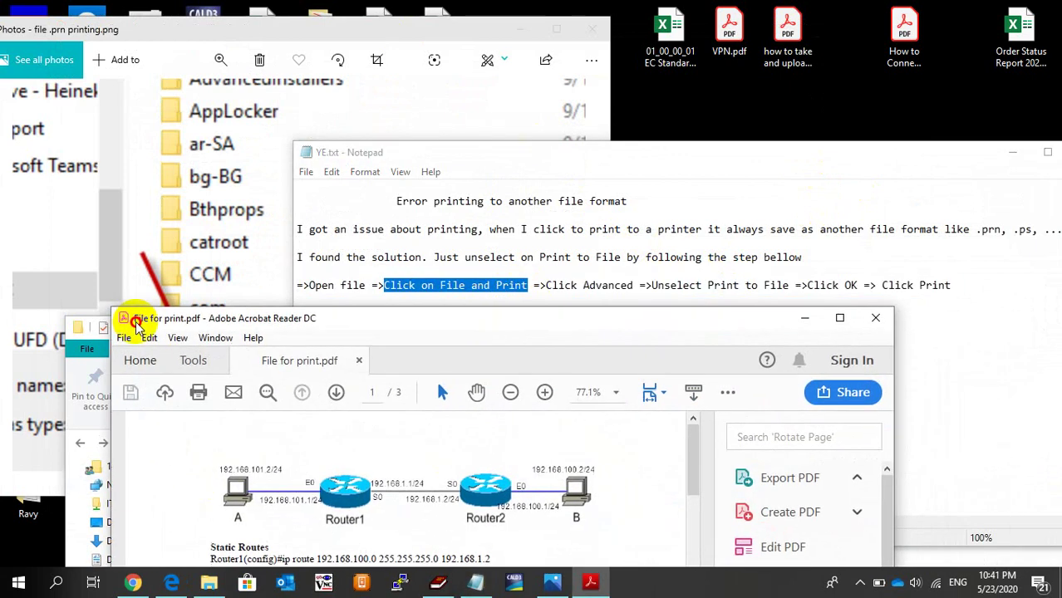
left_click(124, 337)
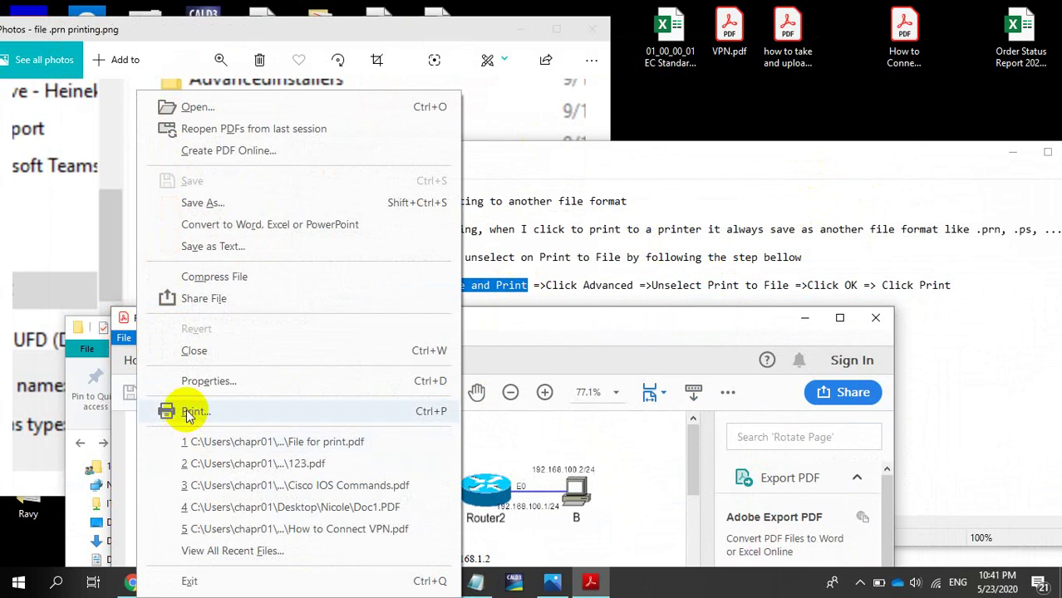
left_click(187, 411)
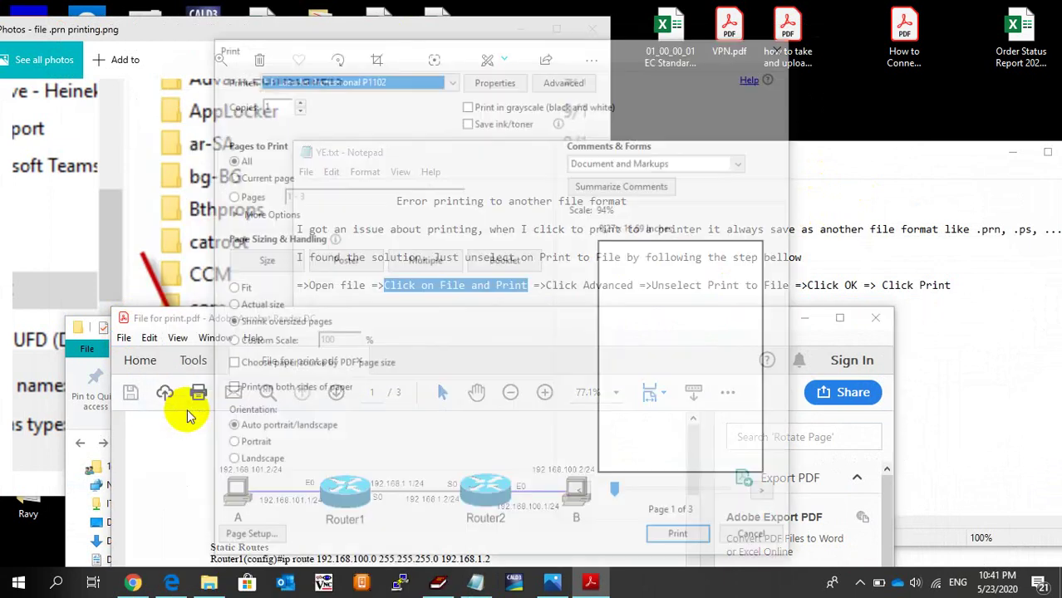
left_click_drag(549, 61, 343, 98)
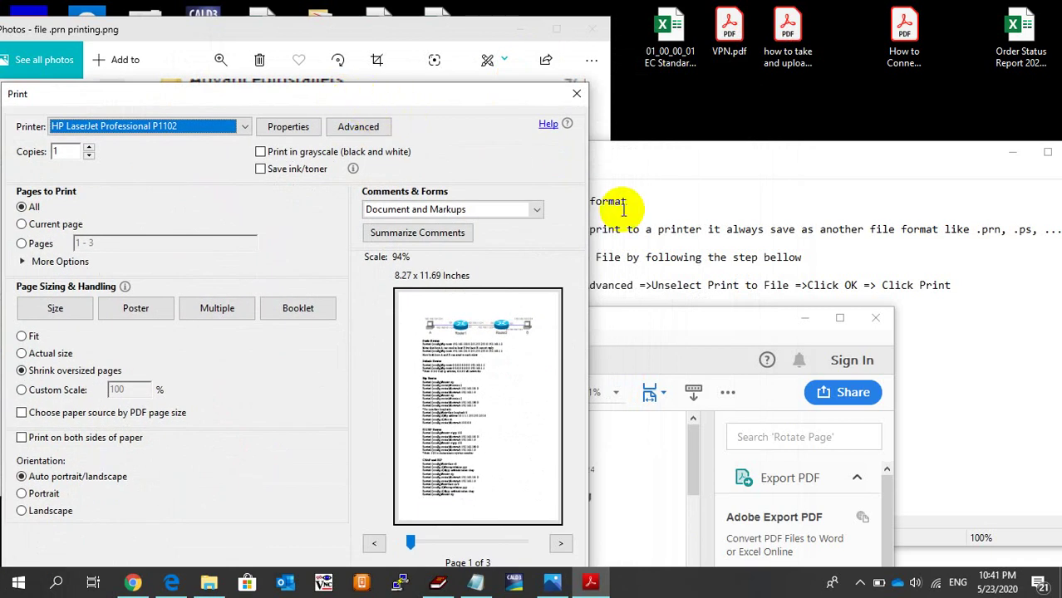
Move the notes aside, highlight the "Click Advanced" instruction, and open the Advanced Print Setup for the document
left_click_drag(794, 162, 917, 160)
left_click_drag(667, 281, 762, 282)
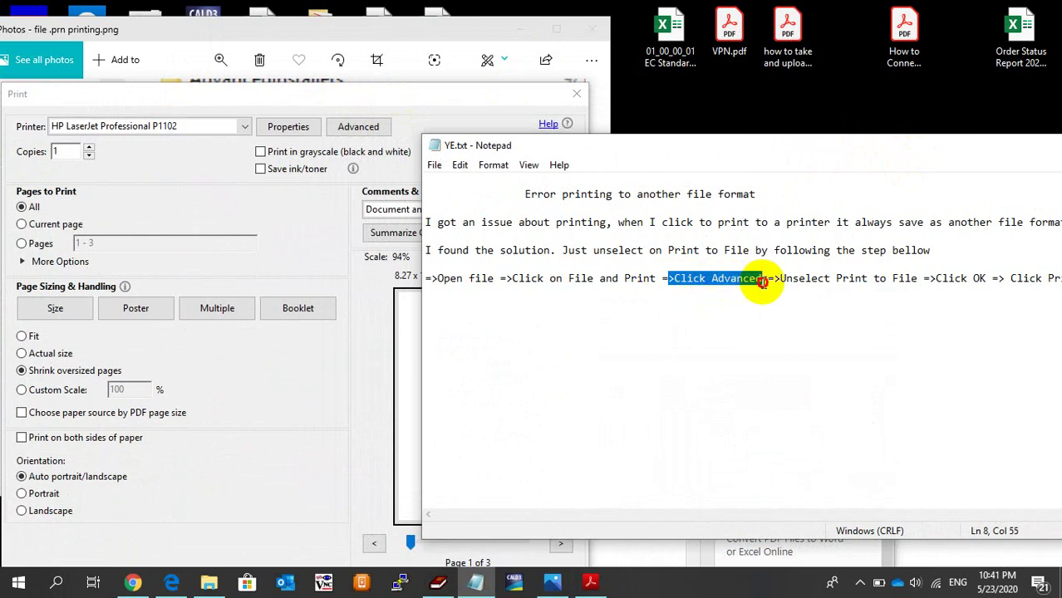
left_click(354, 130)
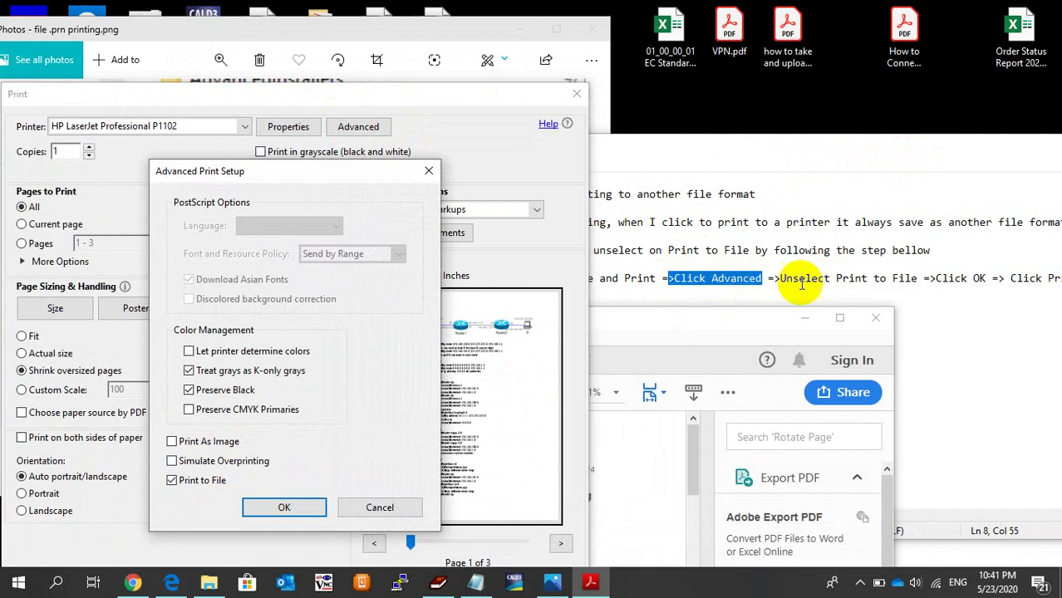
Highlight the "Unselect Print to File" instruction in the notes and turn off Print to File in the Advanced Print Setup
left_click_drag(783, 281, 905, 280)
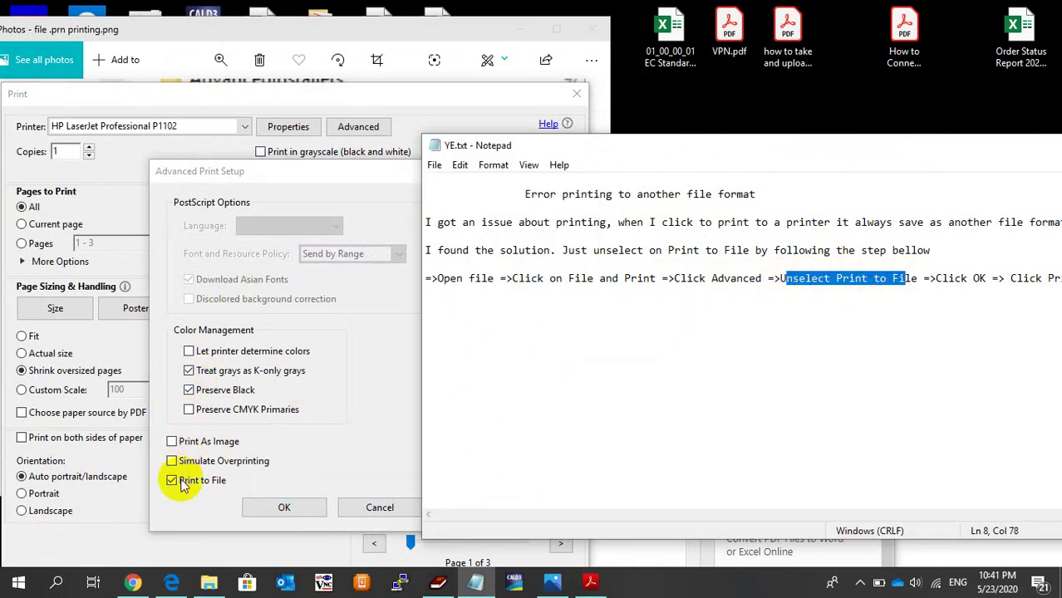
left_click(264, 482)
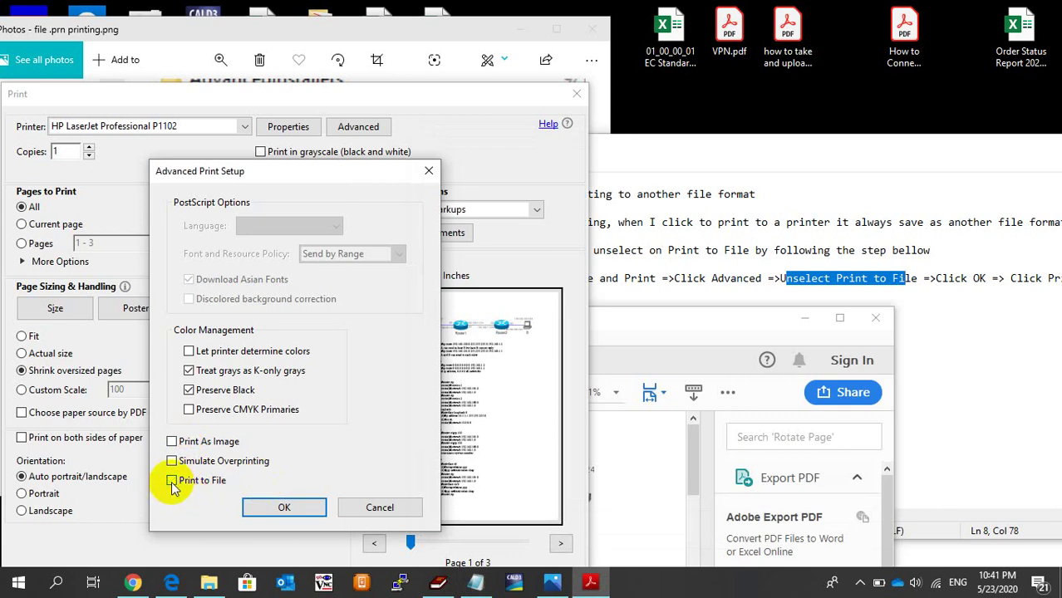
left_click(171, 481)
Highlight the instruction line in YE.txt through "Click OK" and move the notes so the final "Click Print" instruction shows
left_click(934, 274)
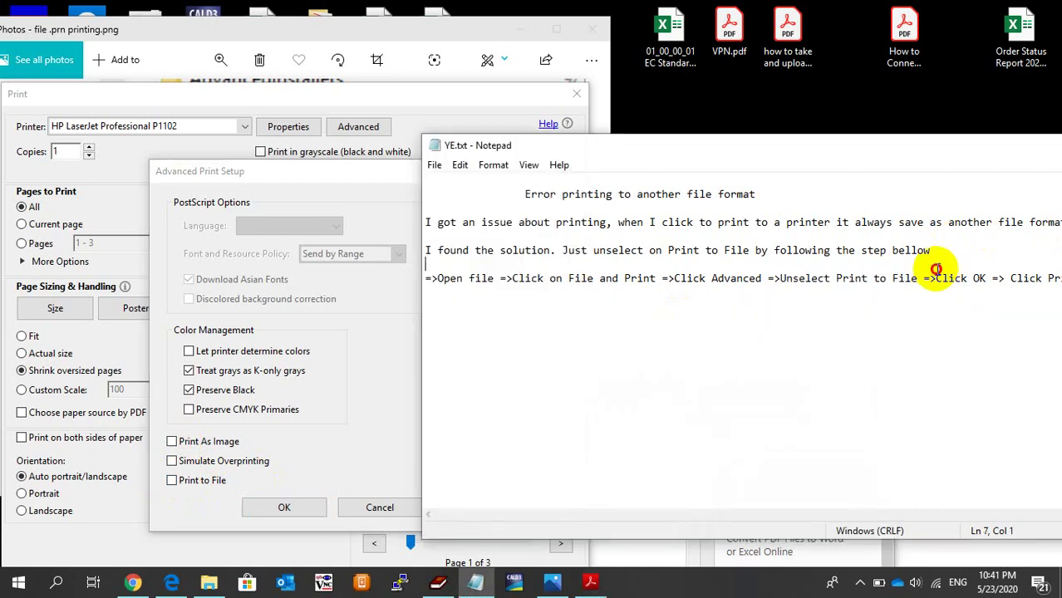
key("Home")
left_click(979, 278, "shift")
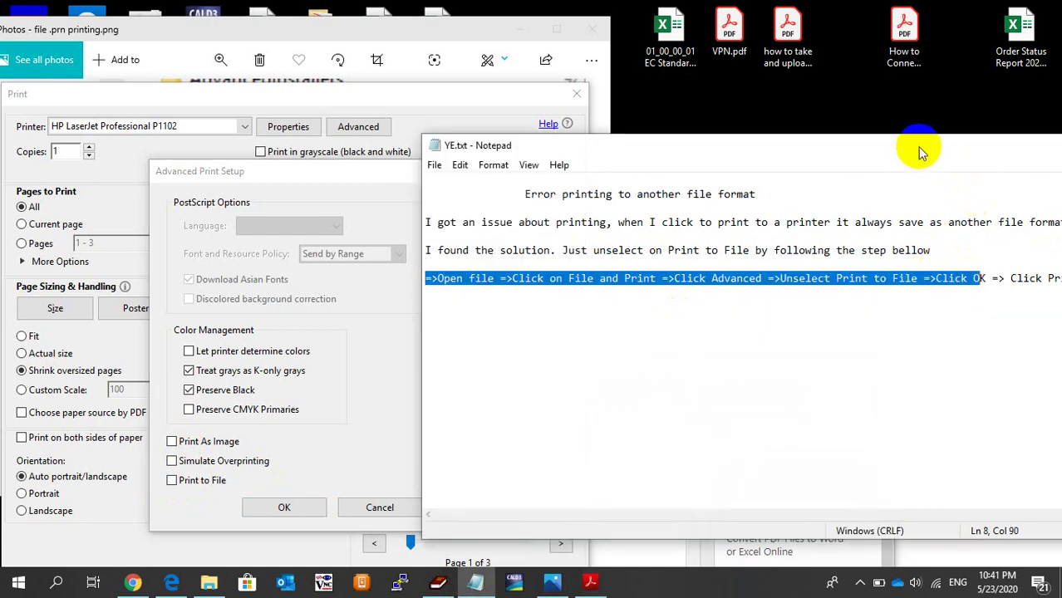
left_click_drag(920, 149, 880, 107)
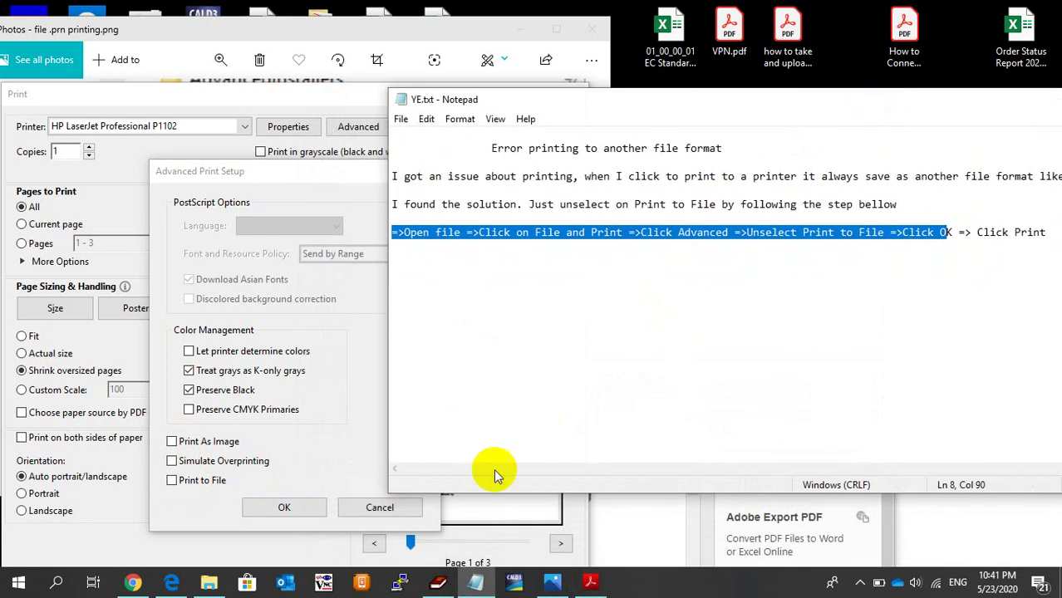
Accept the Advanced Print Setup, move the Print dialog fully into view, and print the document on the HP LaserJet Professional P1102
left_click(304, 470)
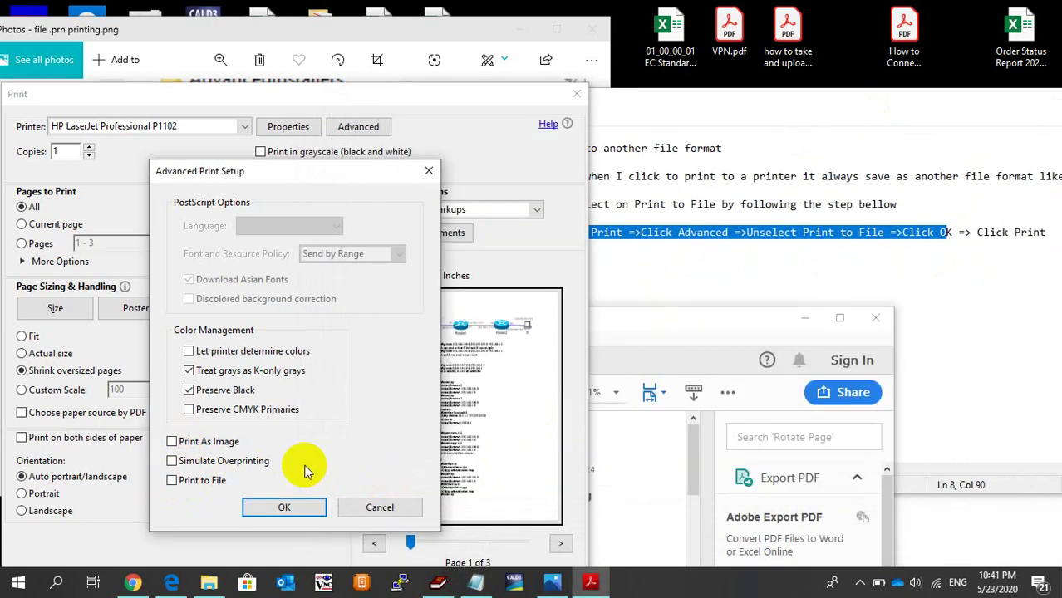
left_click(282, 508)
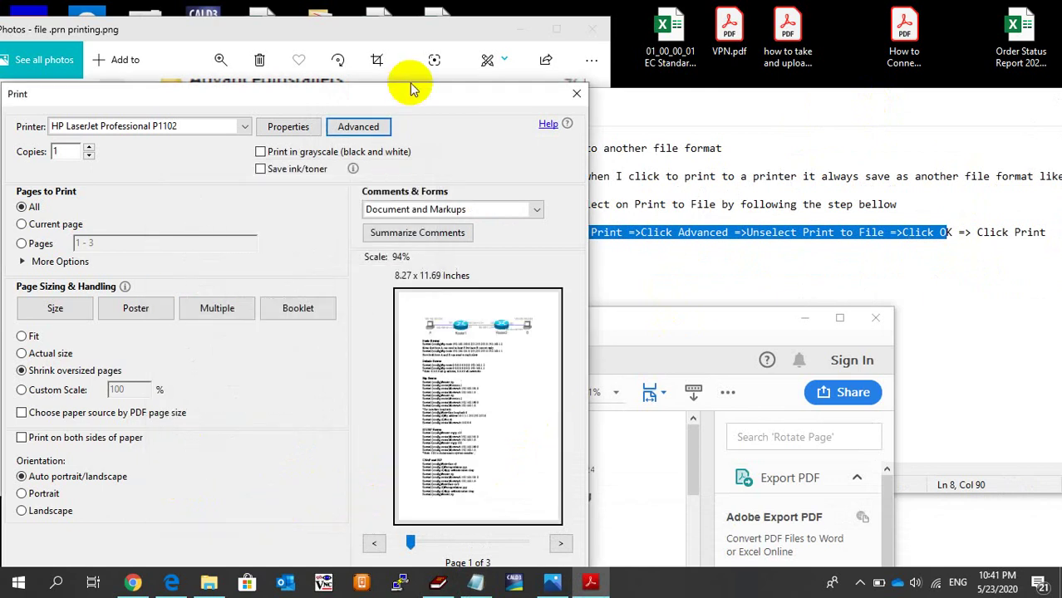
left_click_drag(413, 89, 511, 8)
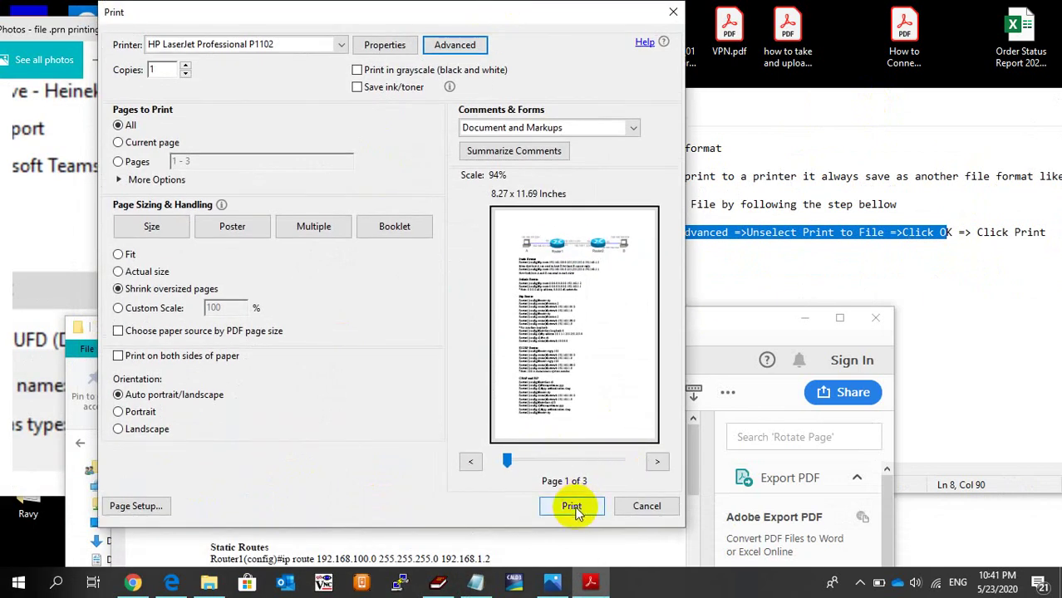
left_click(573, 507)
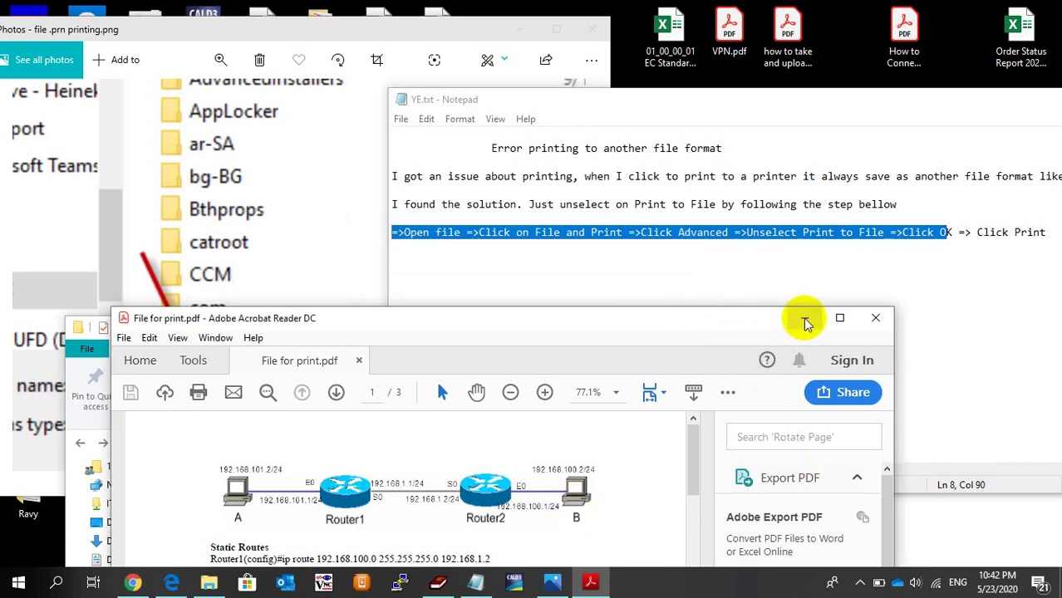
Move the YE.txt notes so all their text is visible, and bring the "file .prn printing.png" screenshot to the front
left_click(640, 278)
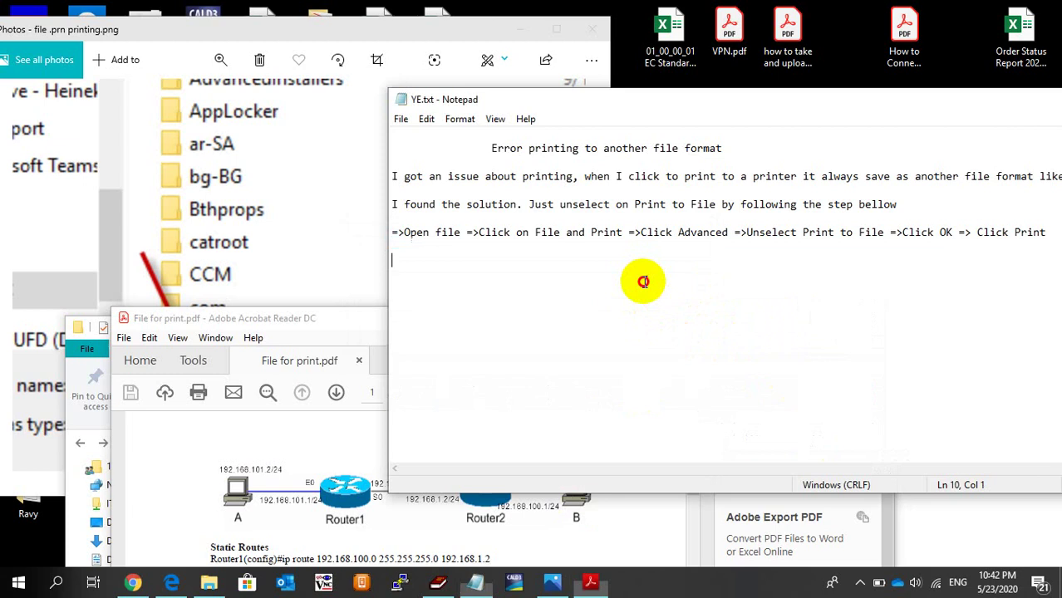
left_click_drag(698, 112, 415, 103)
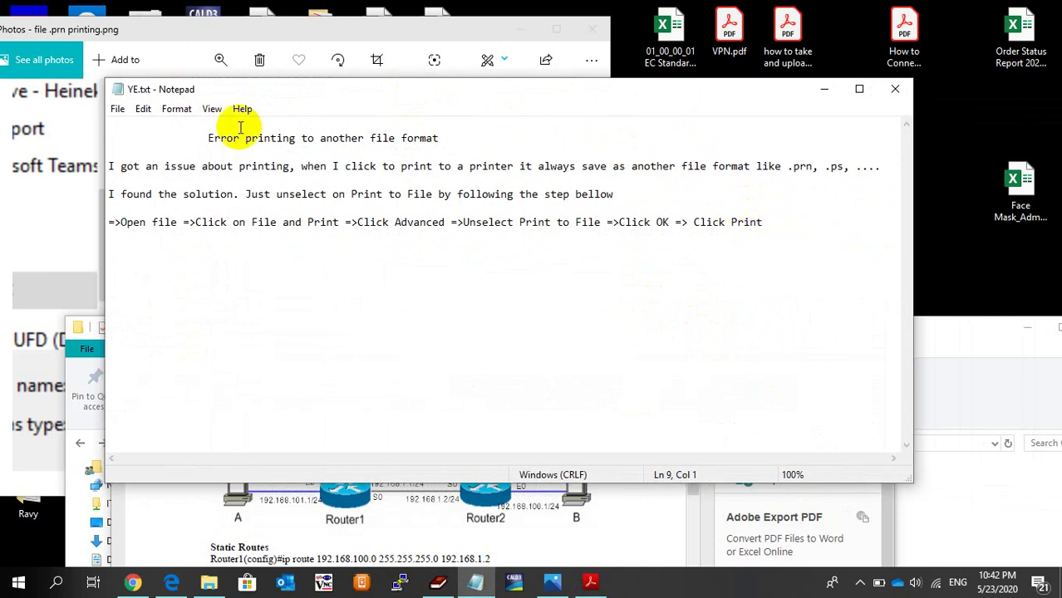
left_click(64, 240)
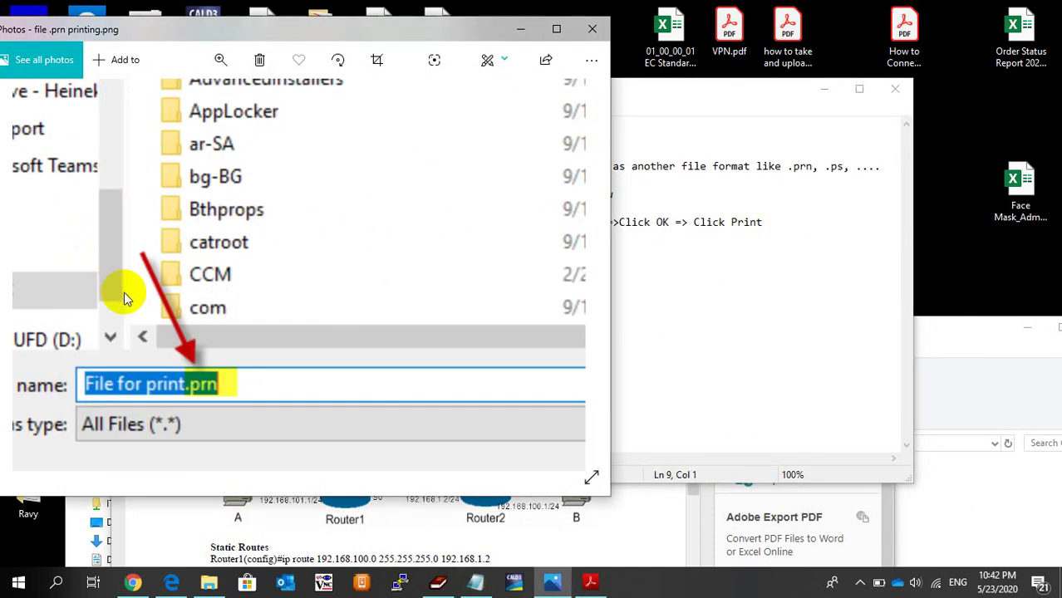